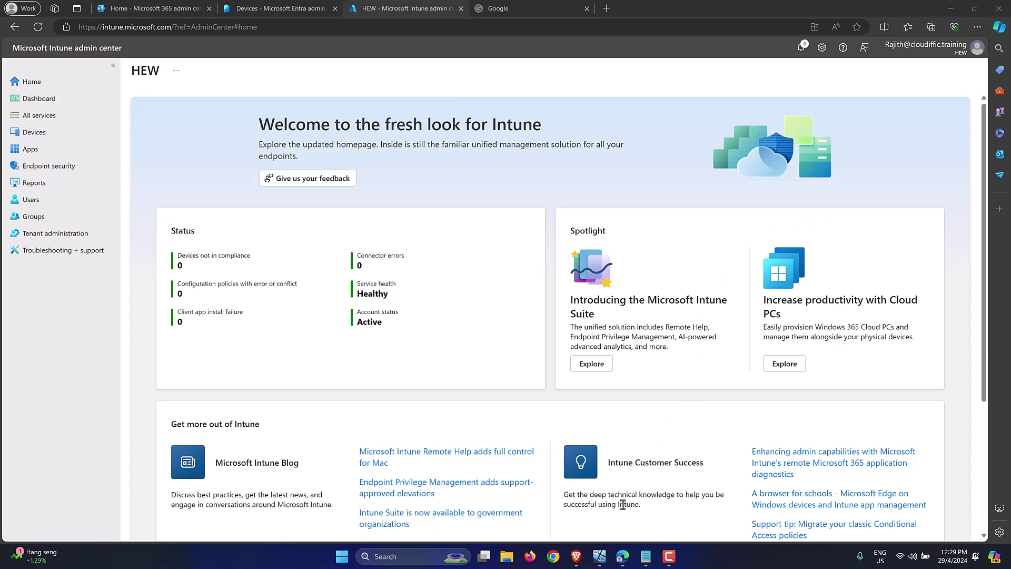
In the VM's Computer Management, view the Administrator account's properties, then return to Intune
{"action": "left_click", "coordinate": [600, 557]}
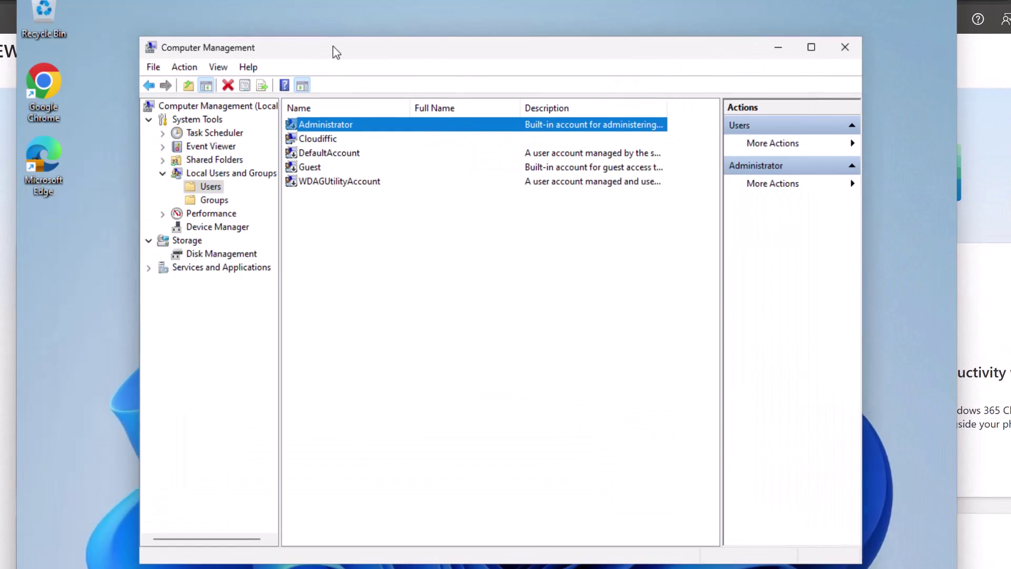
{"action": "left_click_drag", "start_coordinate": [334, 53], "coordinate": [312, 56]}
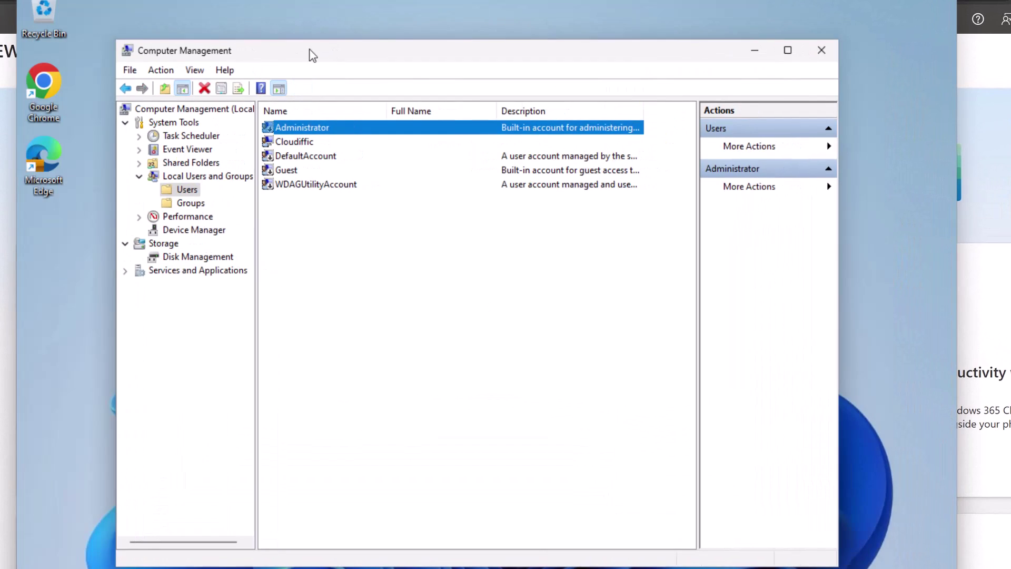
{"action": "left_click", "coordinate": [302, 256]}
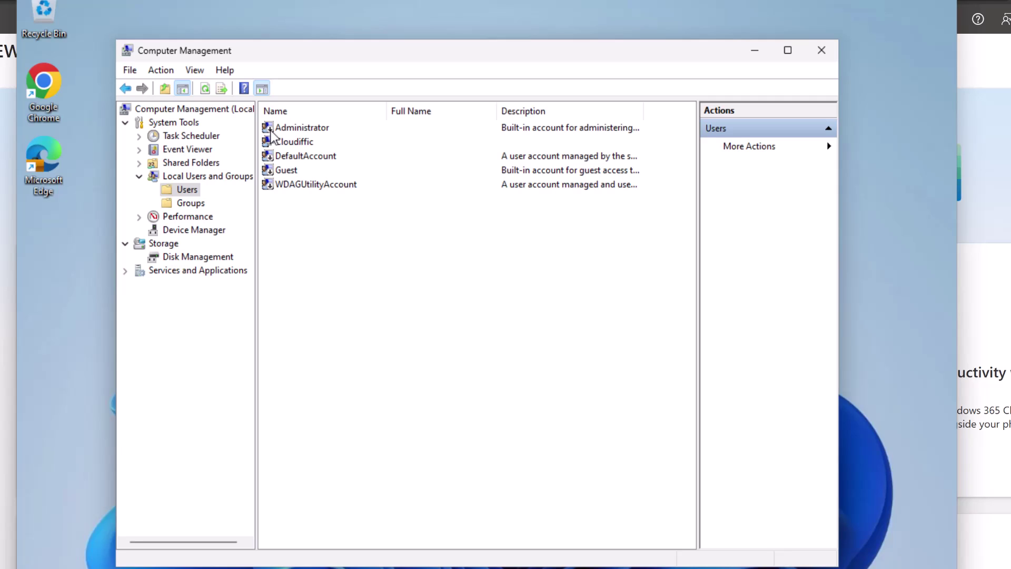
{"action": "double_click", "coordinate": [293, 130]}
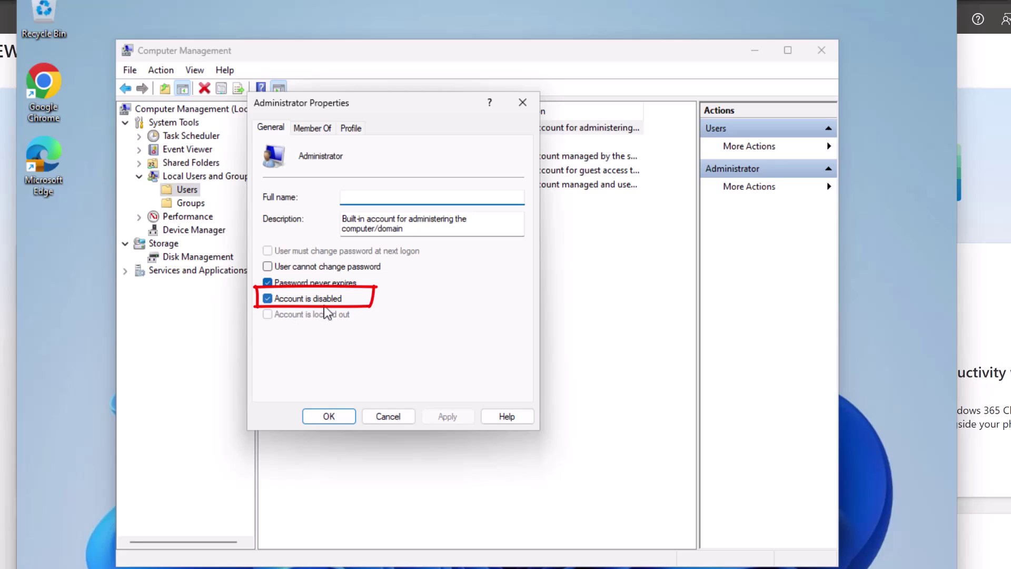
{"action": "left_click", "coordinate": [391, 417]}
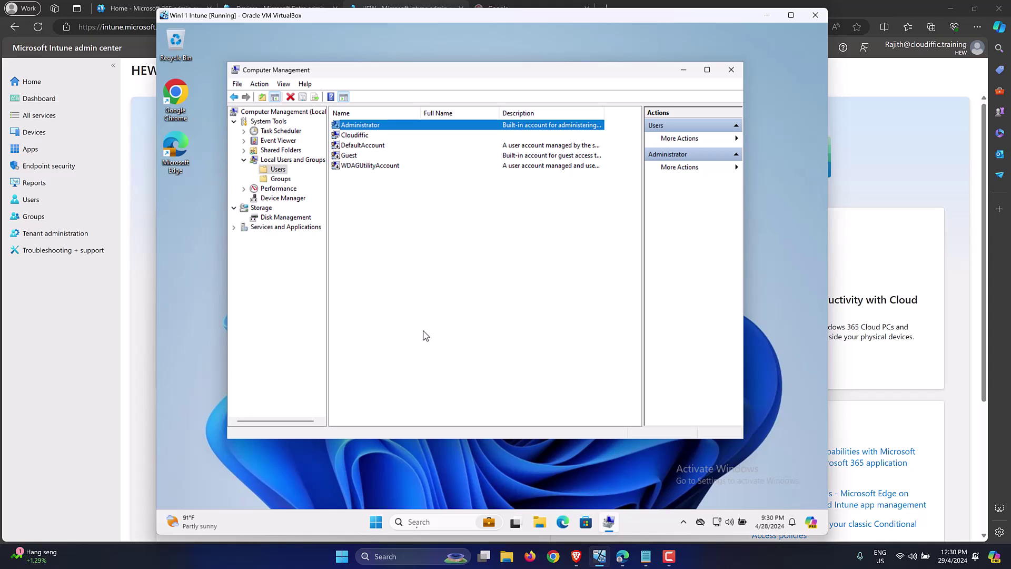
{"action": "left_click", "coordinate": [418, 219]}
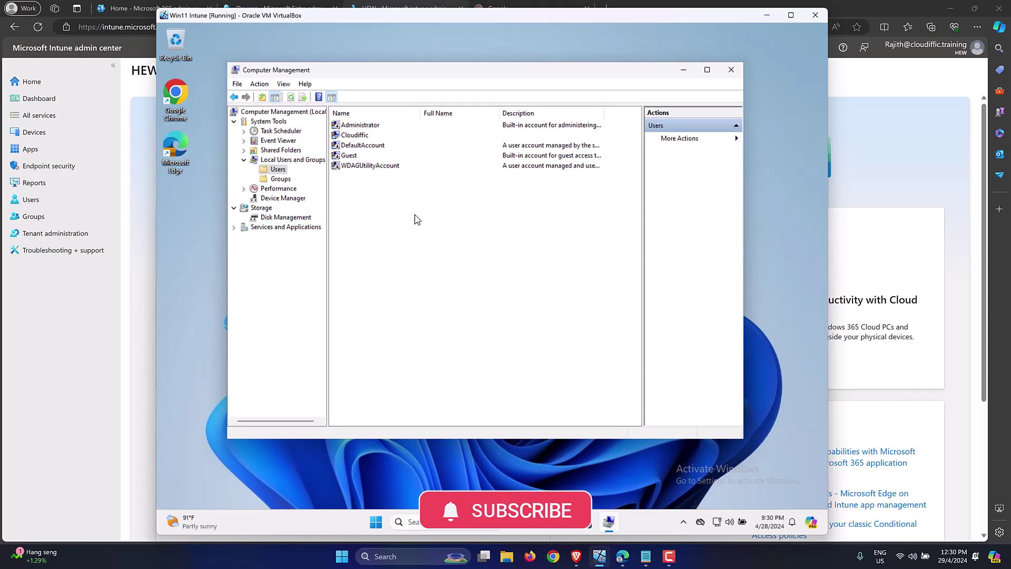
{"action": "left_click", "coordinate": [127, 144]}
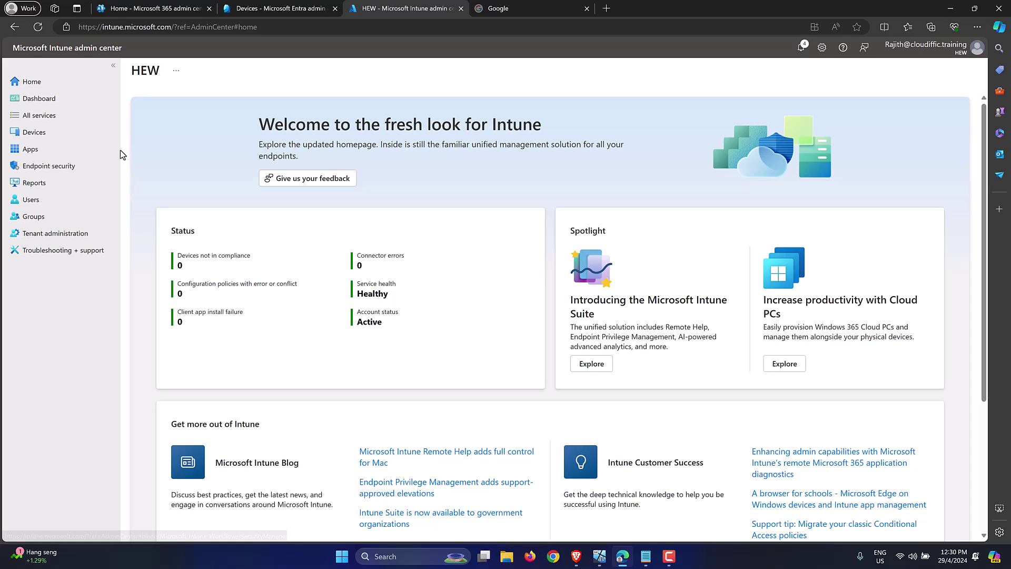
Go to Devices > Windows > Configuration profiles
{"action": "left_click", "coordinate": [268, 34]}
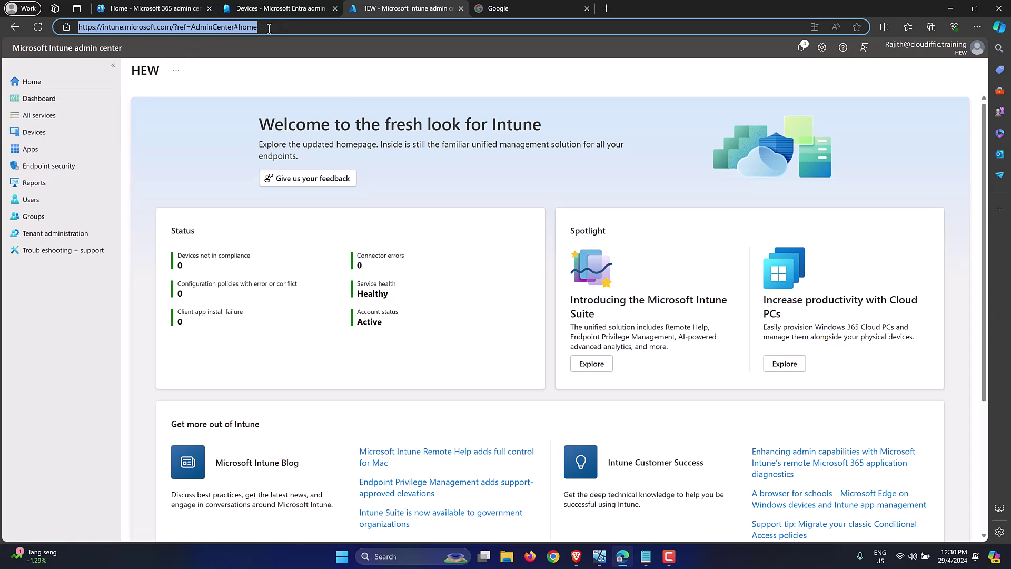
{"action": "left_click", "coordinate": [123, 98]}
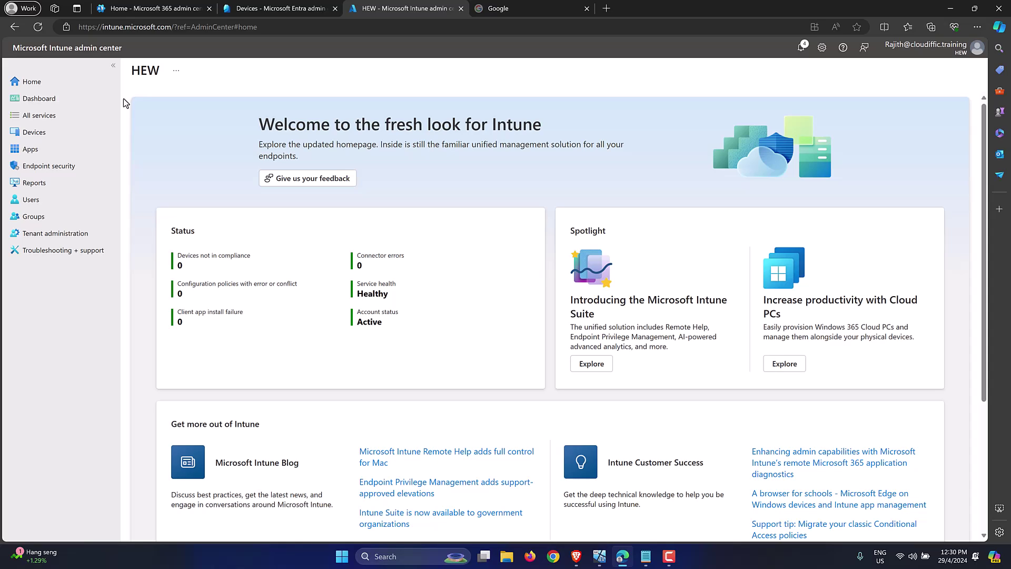
{"action": "left_click", "coordinate": [45, 133]}
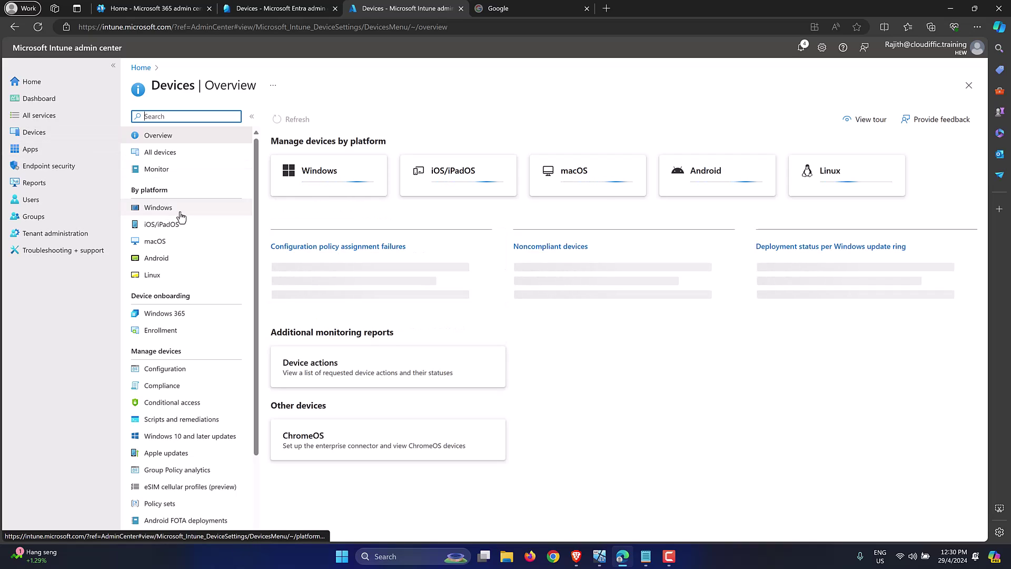
{"action": "left_click", "coordinate": [181, 210]}
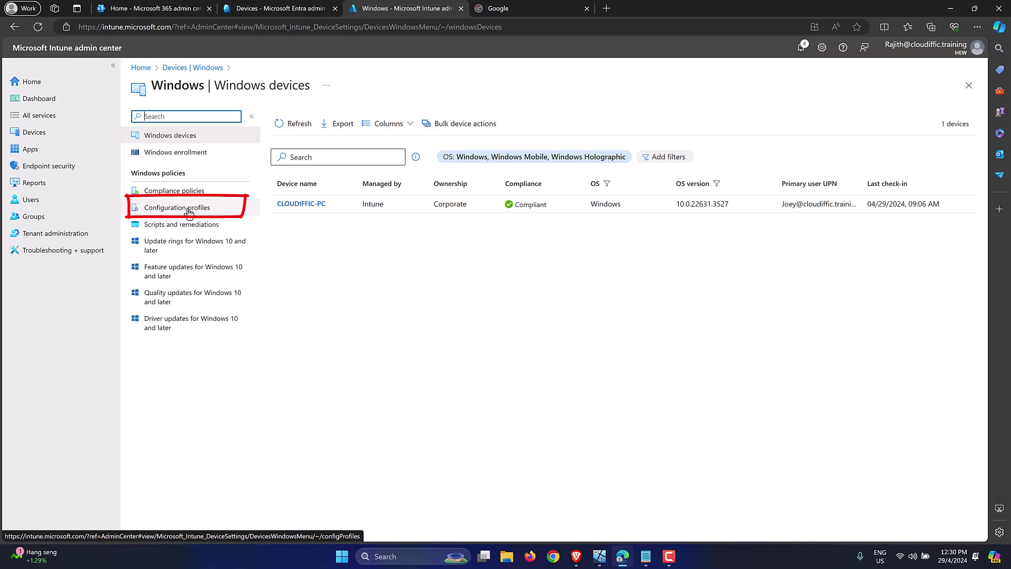
{"action": "left_click", "coordinate": [193, 211]}
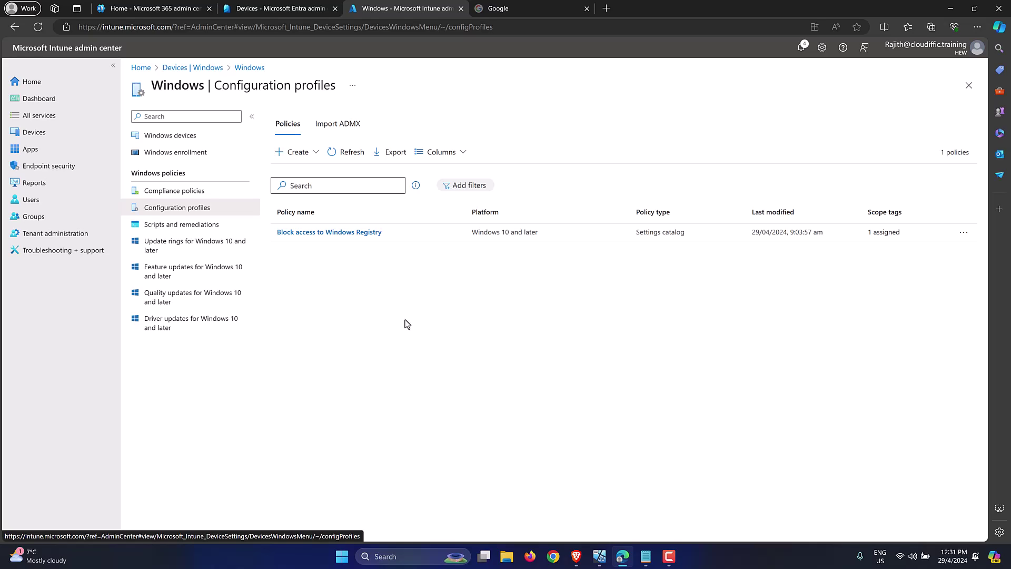
Create a new policy with platform 'Windows 10 and later' and profile type 'Settings catalog'
{"action": "left_click", "coordinate": [318, 157]}
{"action": "left_click", "coordinate": [314, 175]}
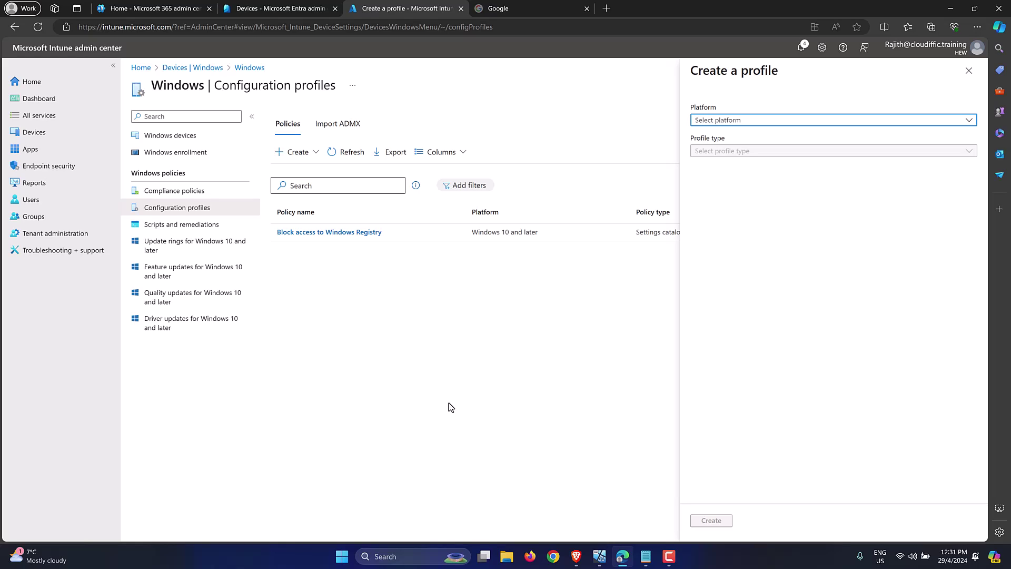
{"action": "left_click", "coordinate": [731, 121]}
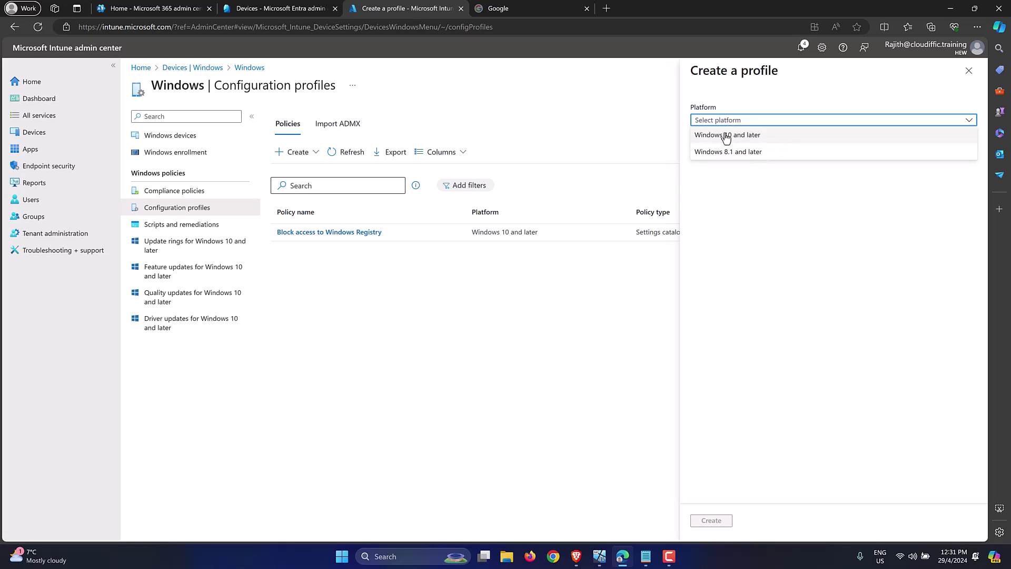
{"action": "left_click", "coordinate": [760, 136]}
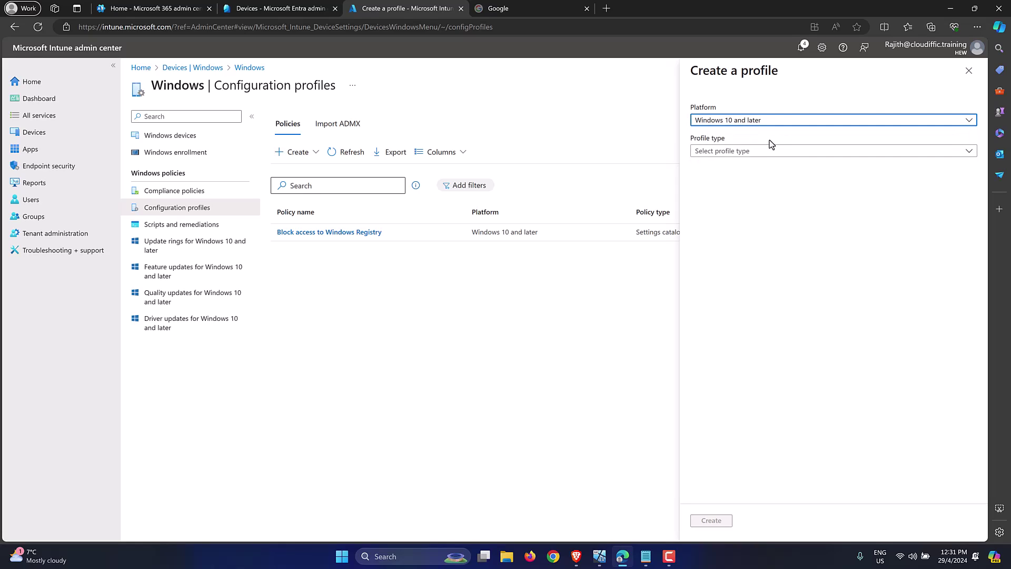
{"action": "left_click", "coordinate": [785, 155]}
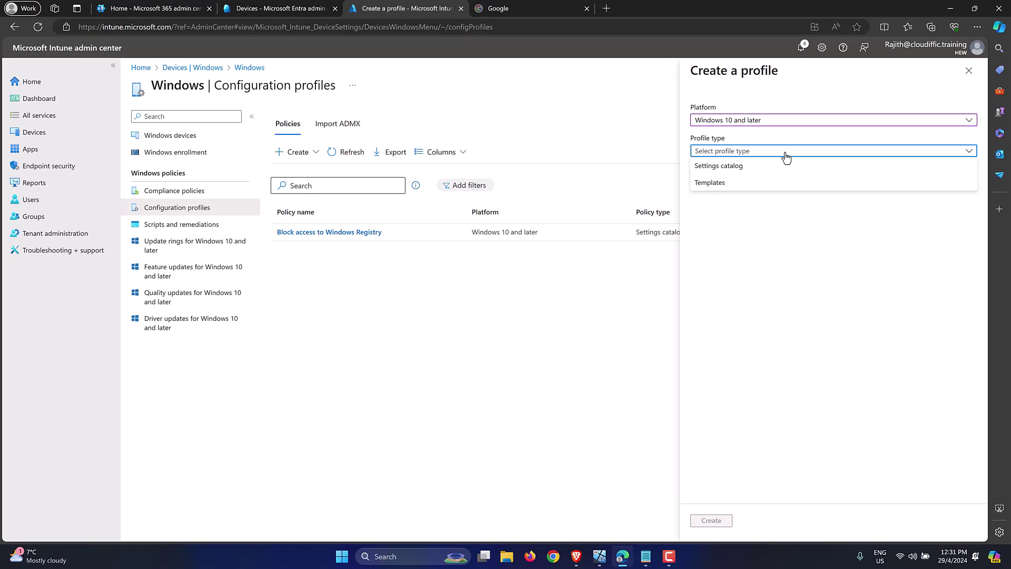
{"action": "left_click", "coordinate": [718, 166]}
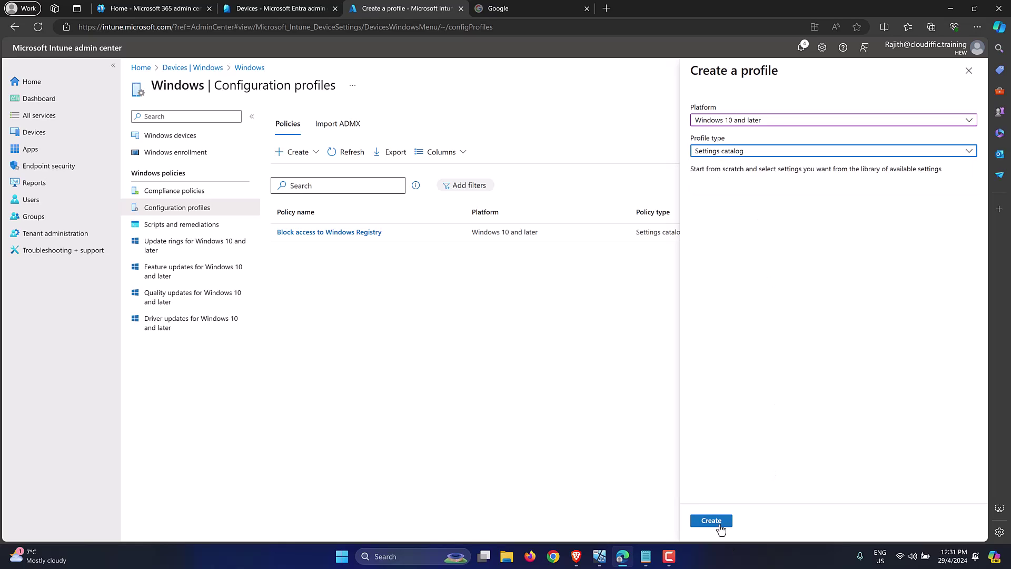
{"action": "left_click", "coordinate": [711, 522]}
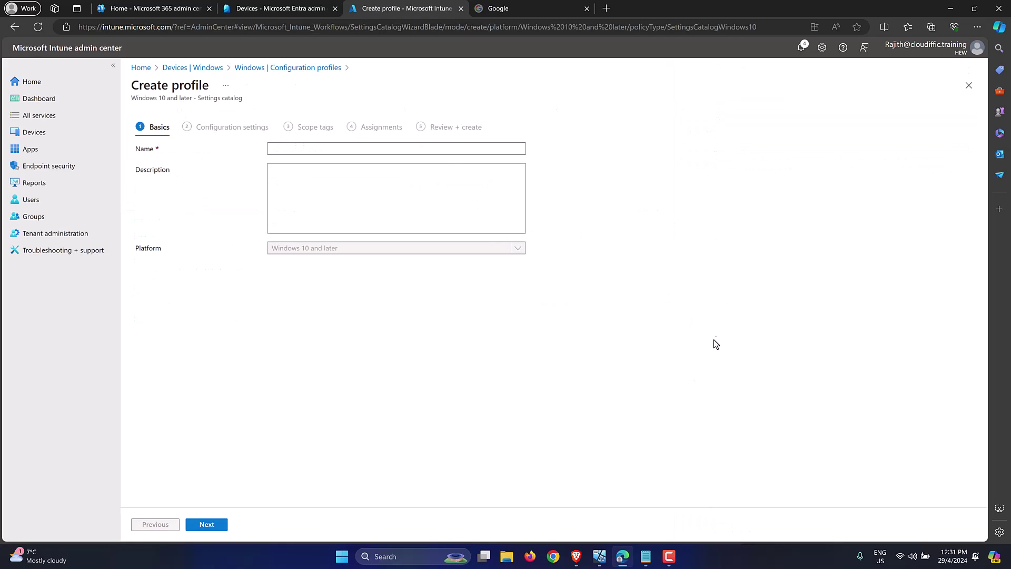
Set Name and Description to 'Enable Built-in Administrator Account' and continue to Configuration settings
{"action": "left_click", "coordinate": [354, 148]}
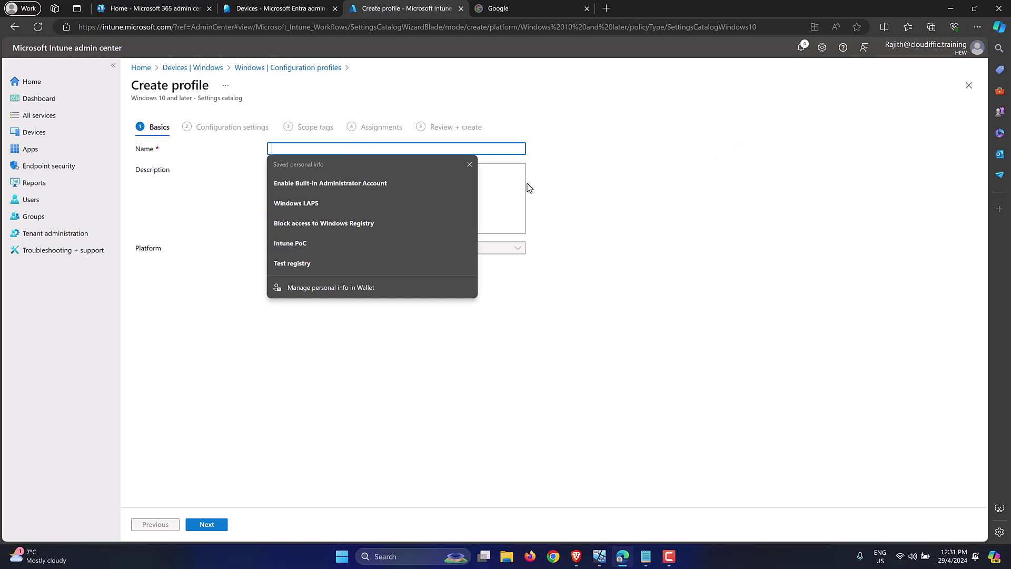
{"action": "left_click", "coordinate": [349, 185]}
{"action": "left_click_drag", "start_coordinate": [408, 149], "coordinate": [232, 153]}
{"action": "key", "text": "ctrl+c"}
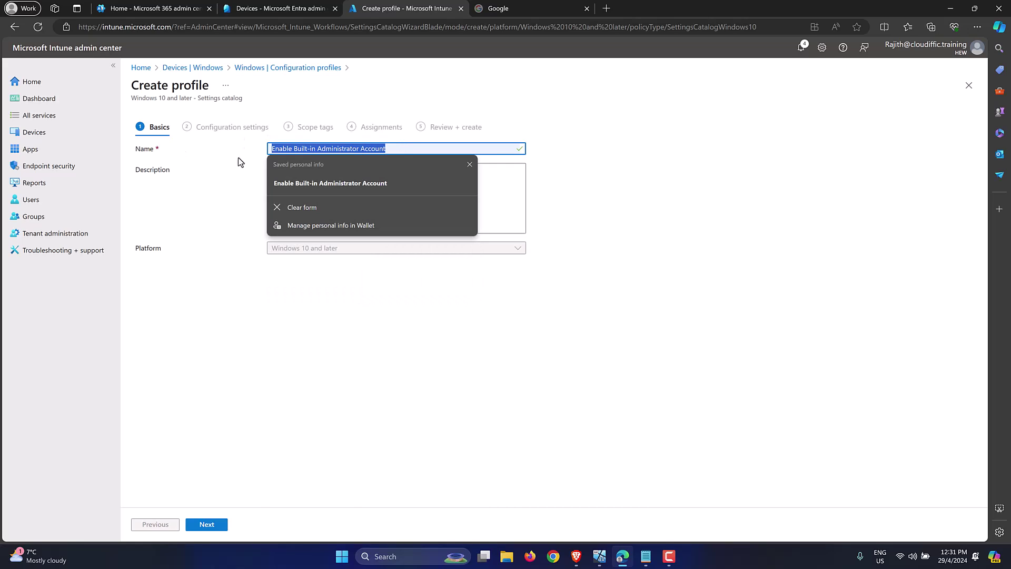
{"action": "left_click", "coordinate": [483, 199]}
{"action": "key", "text": "ctrl+v"}
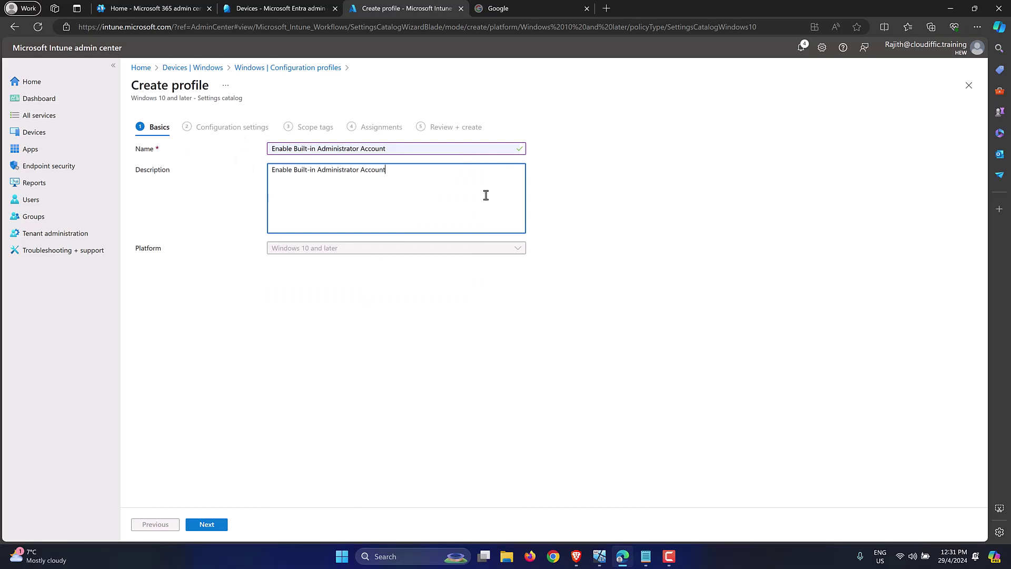
{"action": "left_click", "coordinate": [214, 524]}
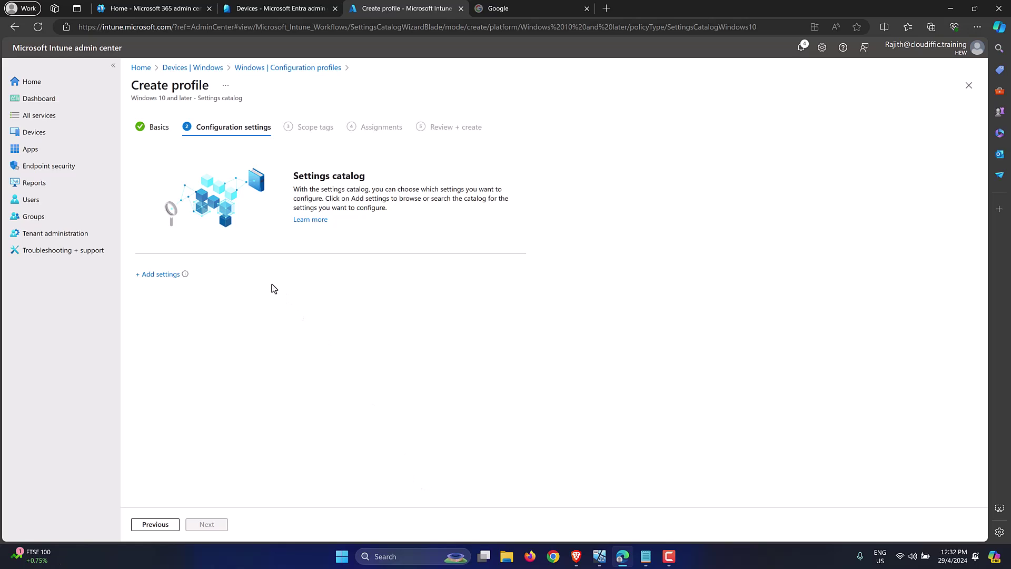
Add Local Policies Security Options > Accounts Enable Administrator Account Status, set to Enable
{"action": "left_click", "coordinate": [164, 274]}
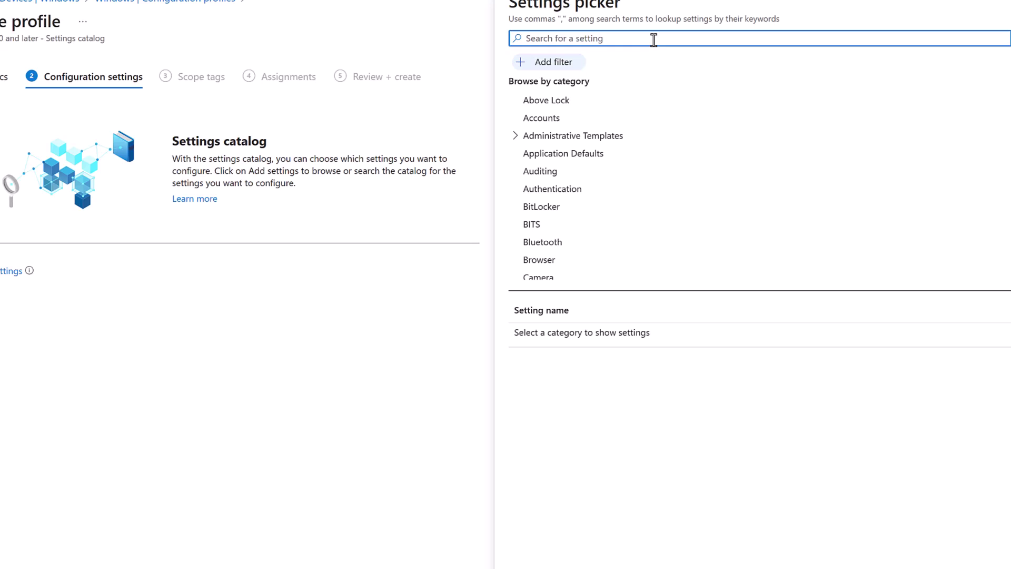
{"action": "type", "text": "administrator"}
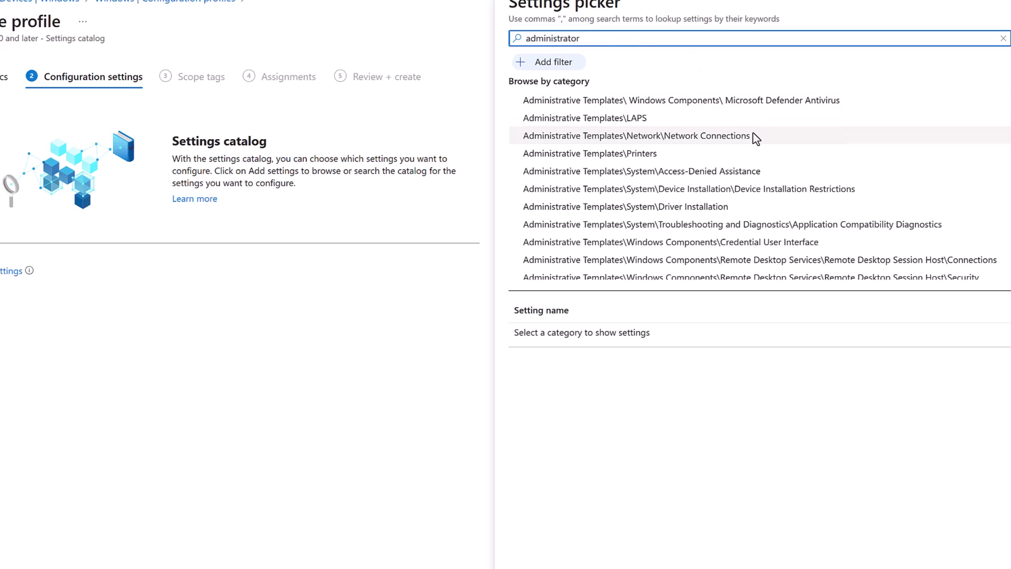
{"action": "scroll", "coordinate": [751, 140], "scroll_direction": "down", "scroll_amount": 3}
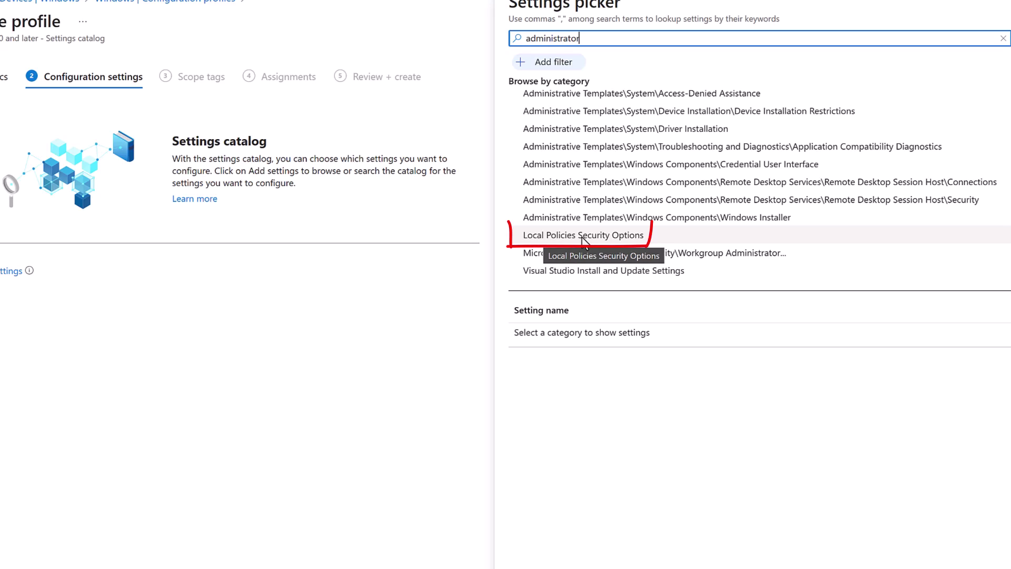
{"action": "left_click", "coordinate": [609, 241]}
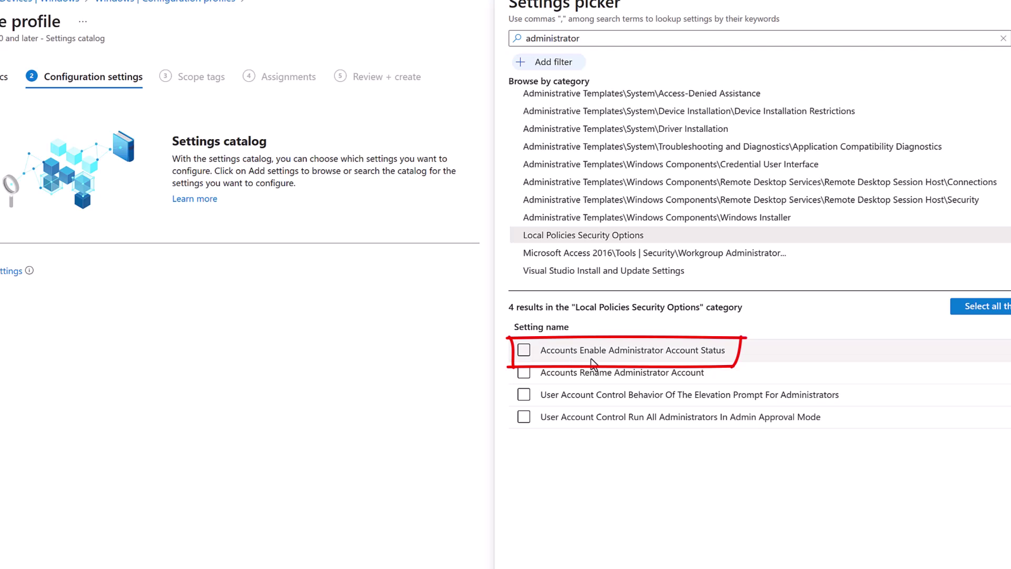
{"action": "left_click", "coordinate": [524, 351]}
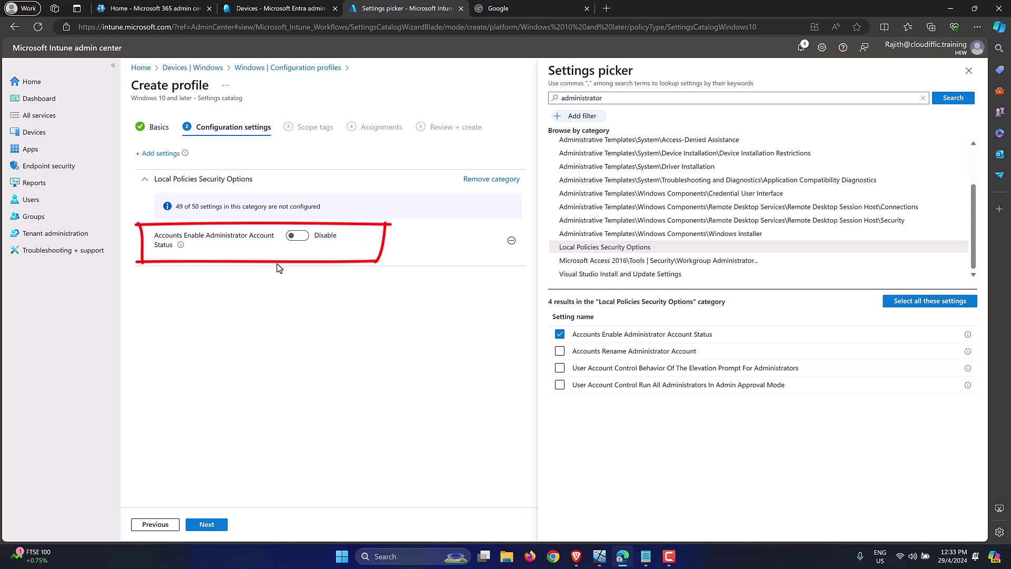
{"action": "left_click", "coordinate": [300, 237]}
Skip Scope tags, add All devices under Included groups, and go to Review + create
{"action": "left_click", "coordinate": [211, 526]}
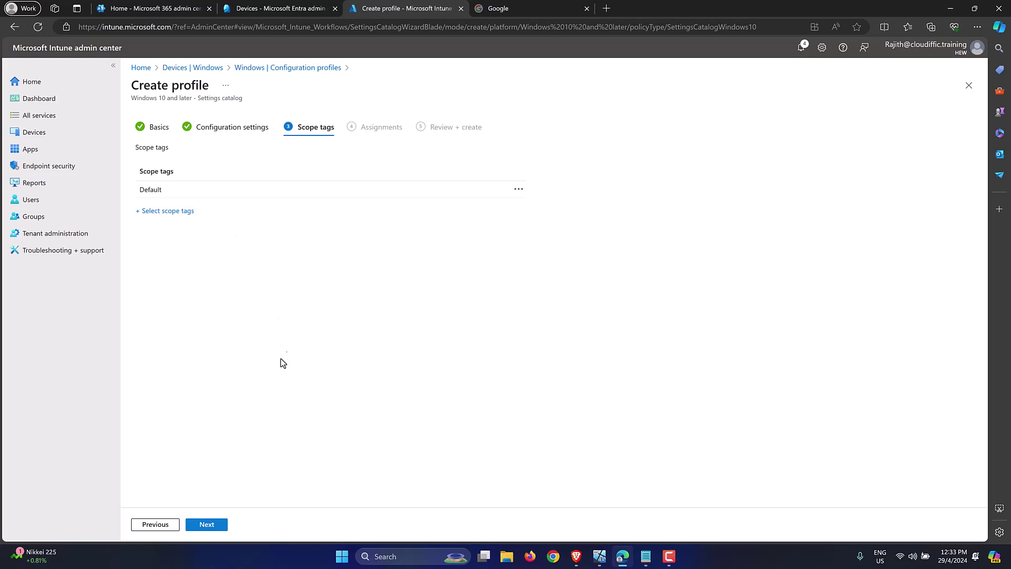
{"action": "left_click", "coordinate": [207, 526]}
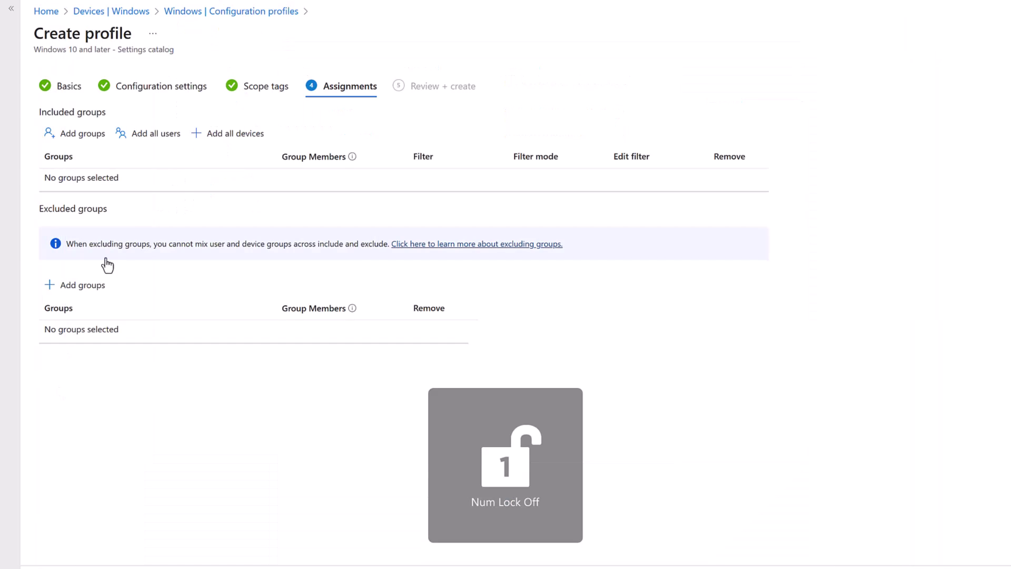
{"action": "left_click", "coordinate": [240, 138]}
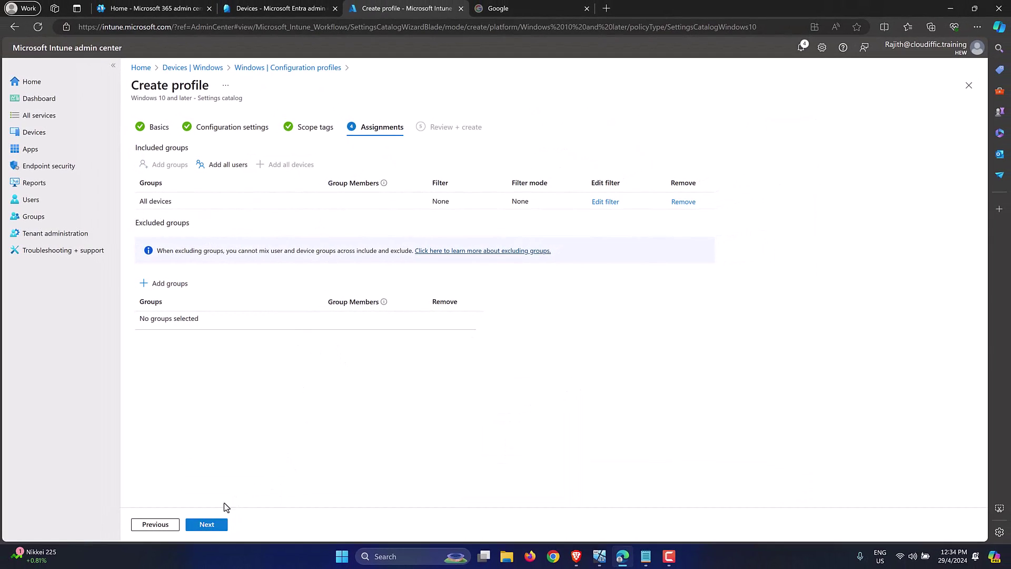
{"action": "left_click", "coordinate": [211, 524]}
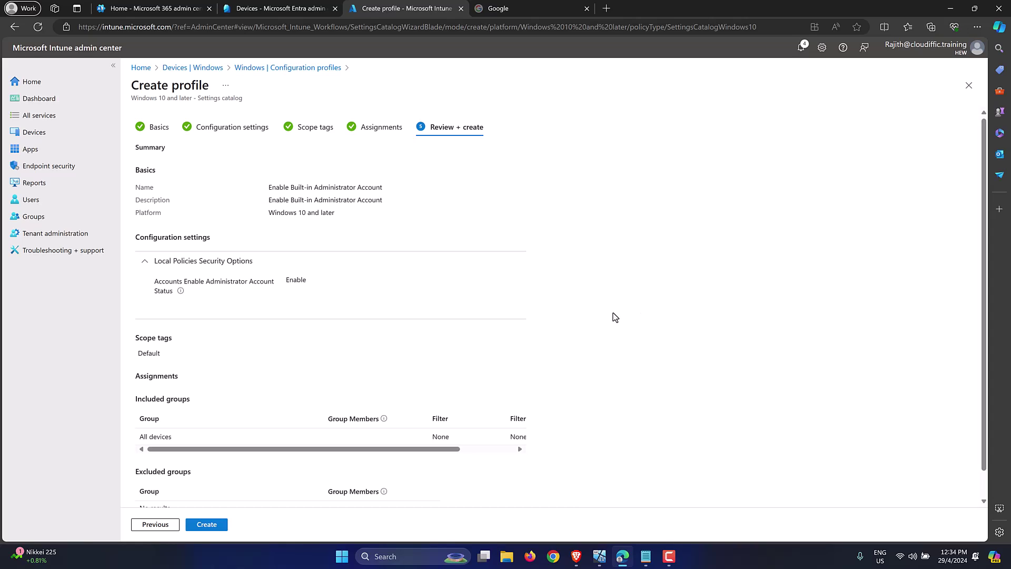
Check the summary's profile name, setting and All devices assignment, then create the profile
{"action": "scroll", "coordinate": [527, 229], "scroll_direction": "down", "scroll_amount": 1}
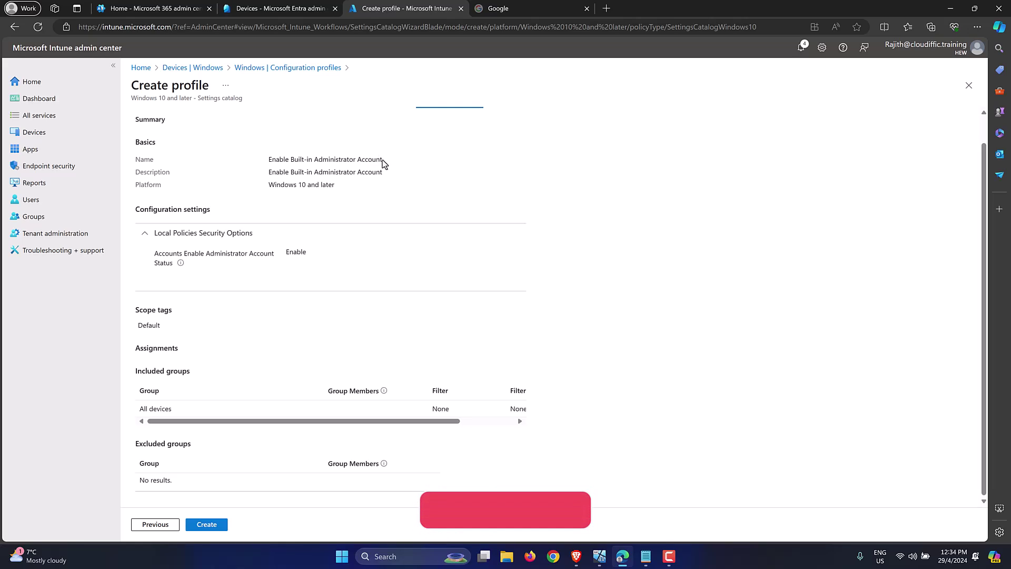
{"action": "left_click_drag", "start_coordinate": [383, 160], "coordinate": [269, 159]}
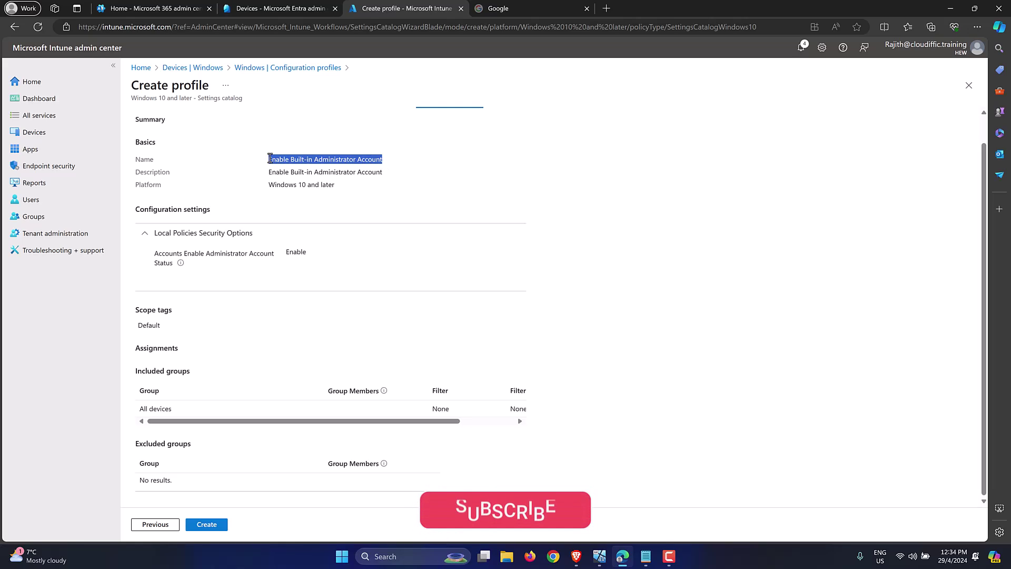
{"action": "left_click", "coordinate": [339, 189]}
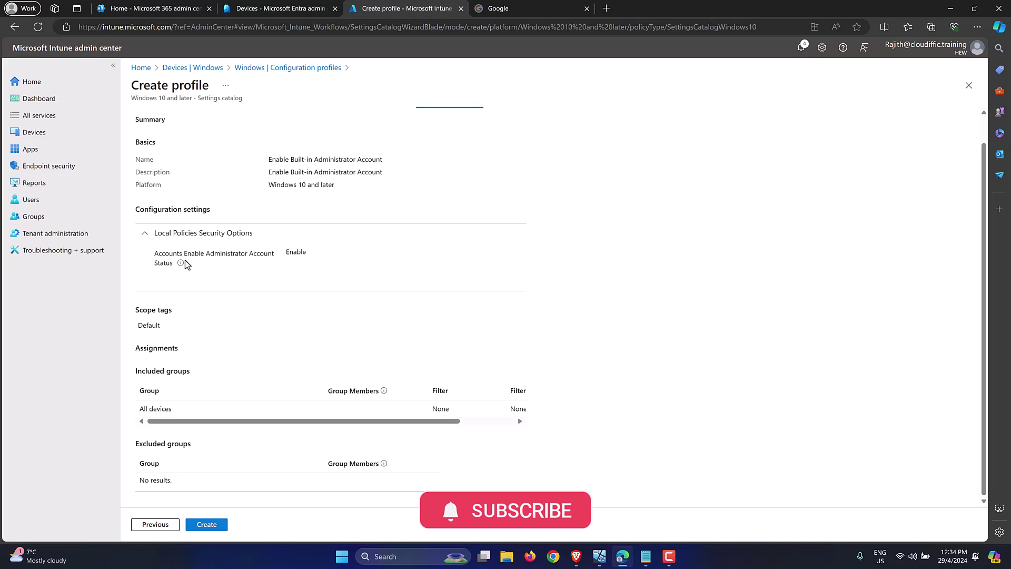
{"action": "left_click_drag", "start_coordinate": [162, 253], "coordinate": [274, 257]}
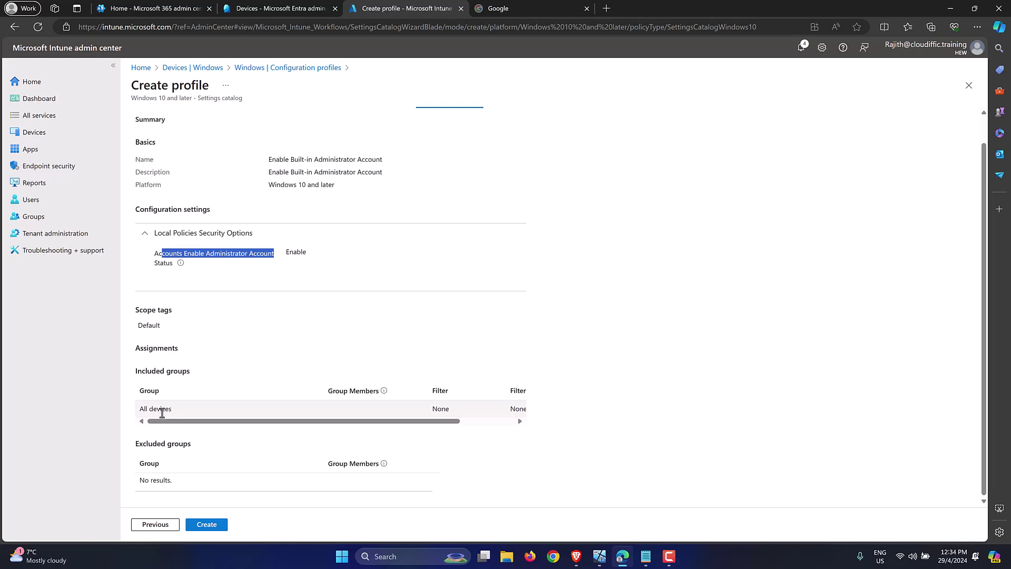
{"action": "left_click_drag", "start_coordinate": [140, 409], "coordinate": [175, 410]}
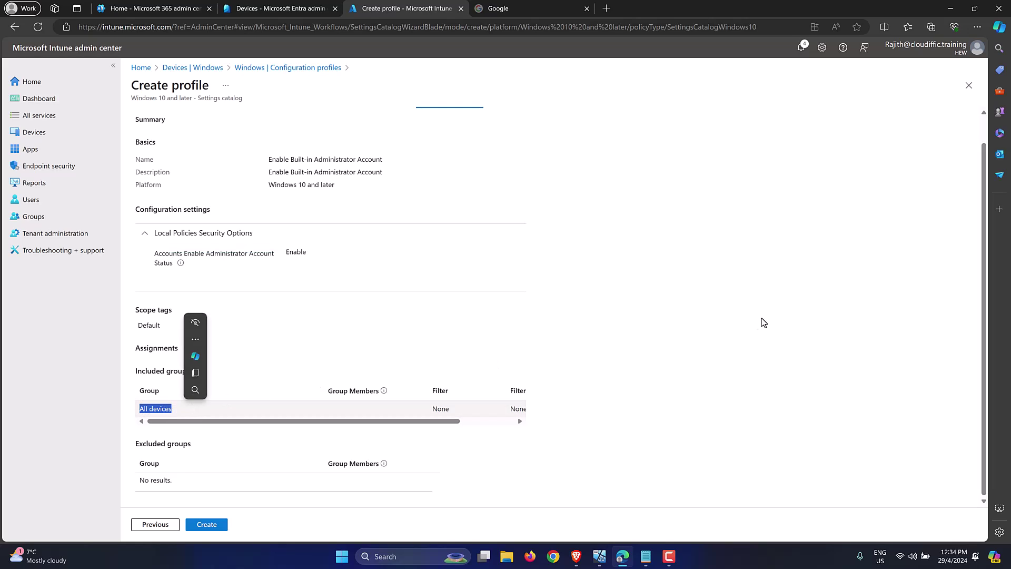
{"action": "left_click", "coordinate": [216, 526]}
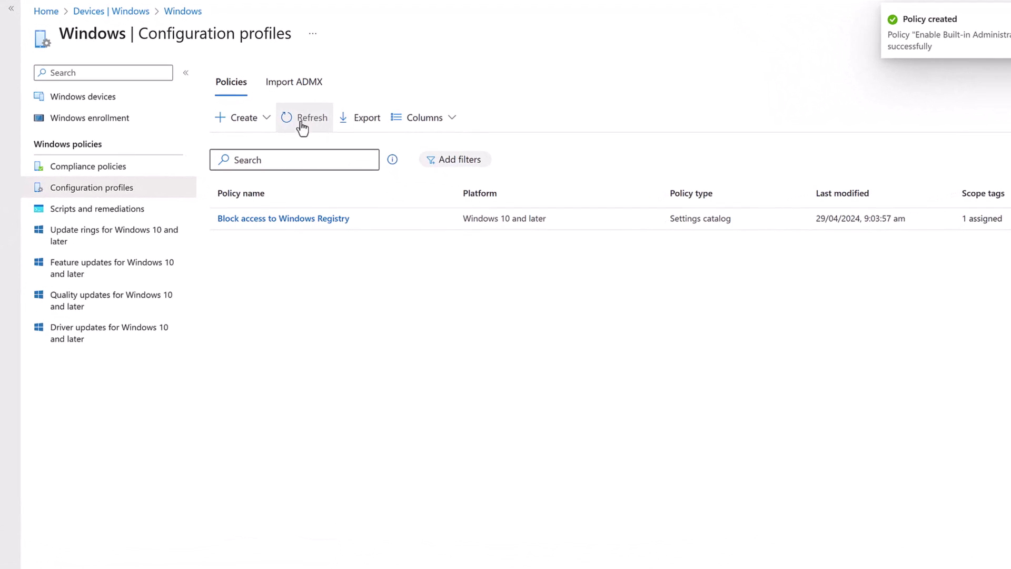
Refresh Configuration profiles to show the new policy, then open the Devices overview
{"action": "left_click", "coordinate": [316, 124]}
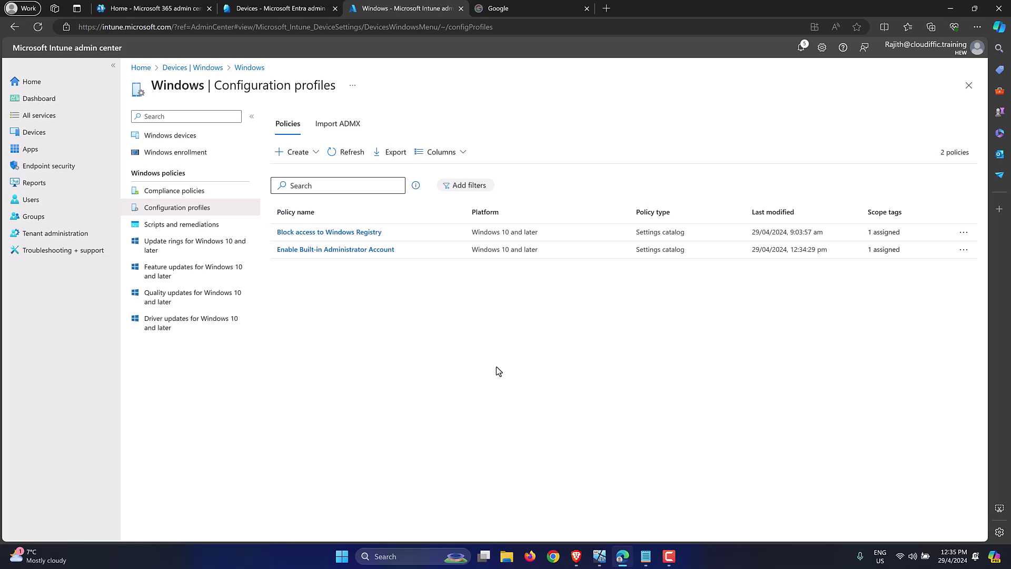
{"action": "left_click", "coordinate": [41, 138]}
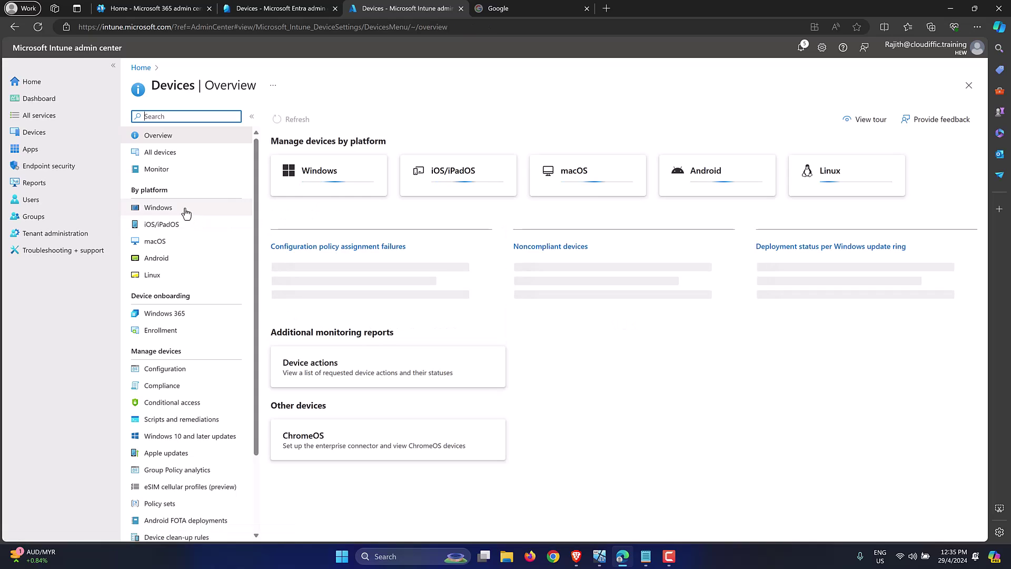
Open CLOUDIFFIC-PC under Windows devices, confirm a Sync, then switch to the VirtualBox VM
{"action": "left_click", "coordinate": [186, 212]}
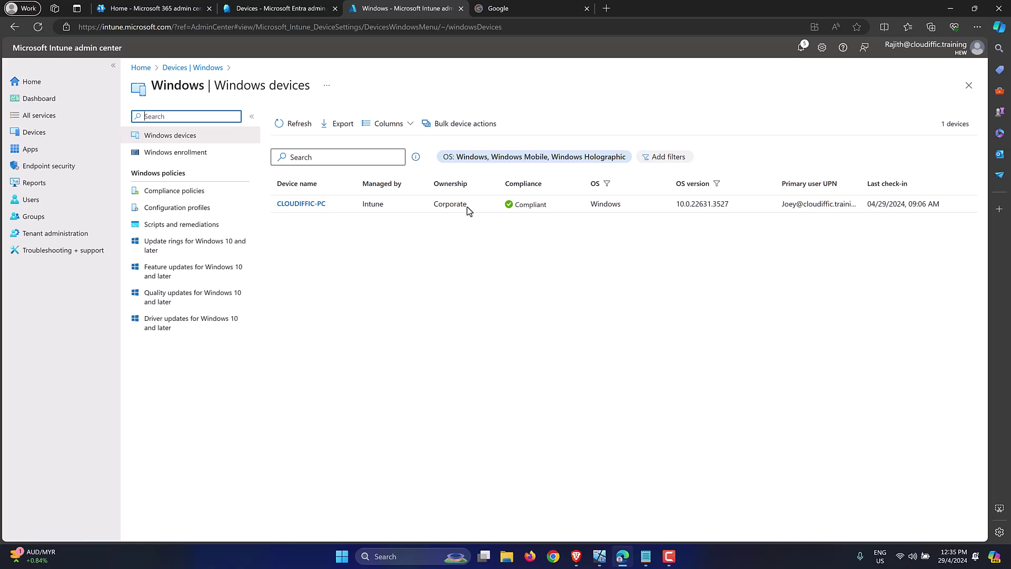
{"action": "left_click", "coordinate": [299, 205]}
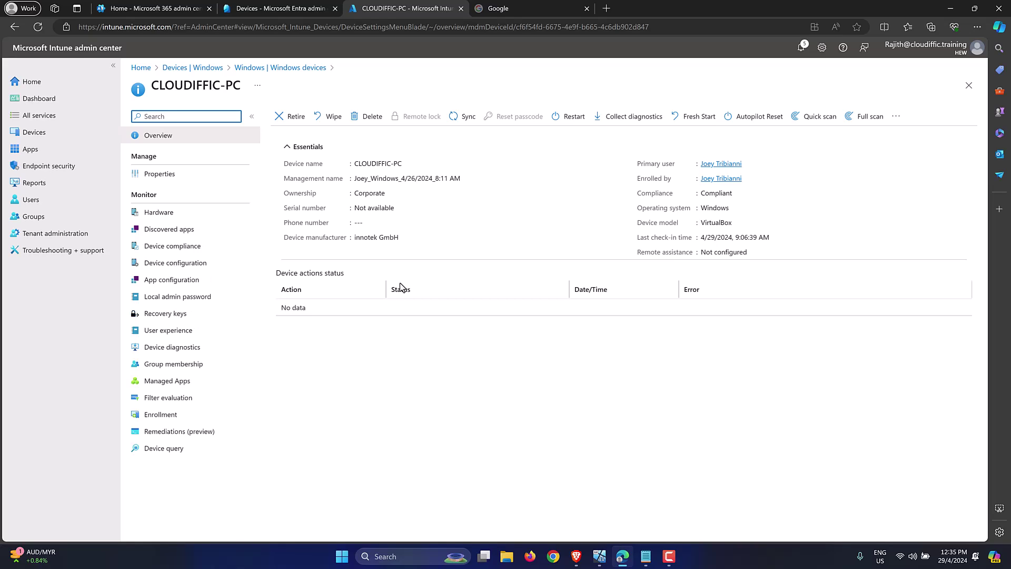
{"action": "left_click", "coordinate": [462, 116]}
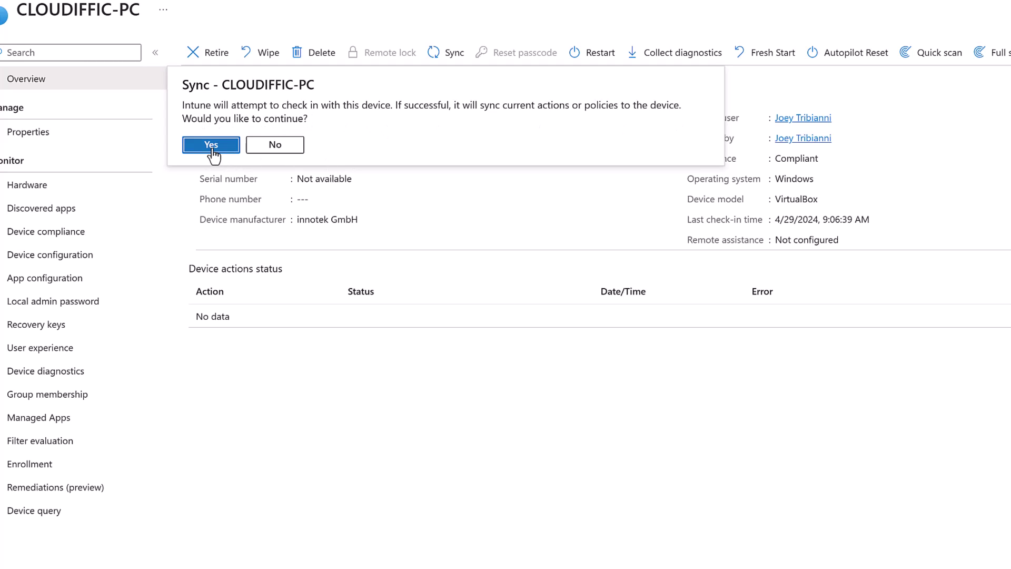
{"action": "left_click", "coordinate": [211, 144]}
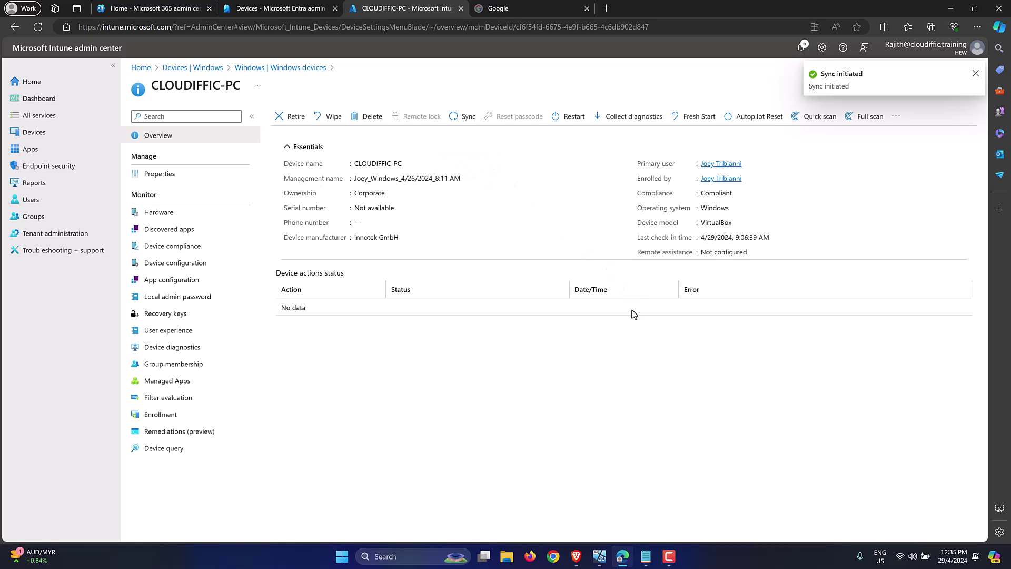
{"action": "left_click", "coordinate": [600, 557]}
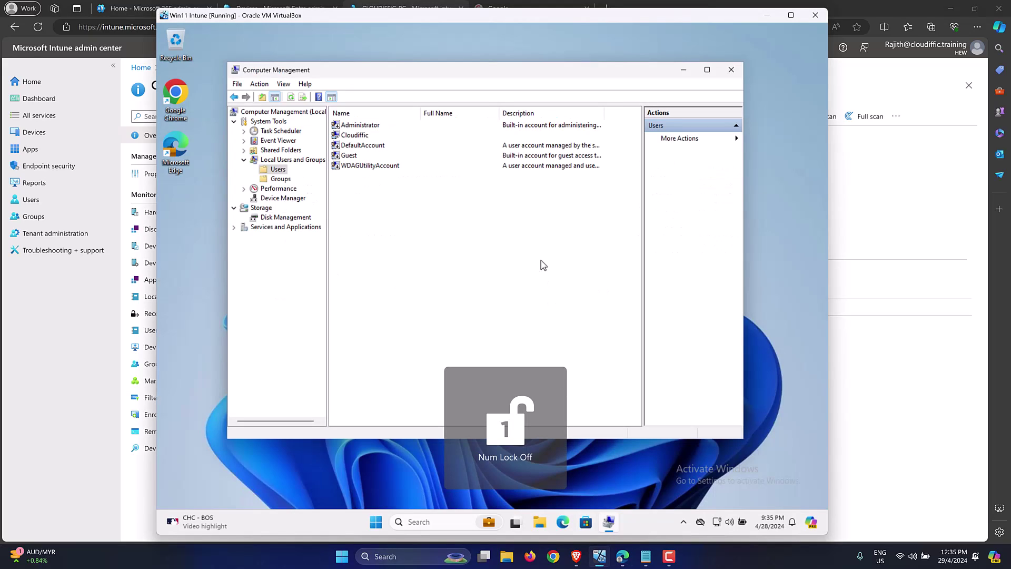
In the VM's Settings > Accounts > Access work or school, open the account's Info and Sync
{"action": "left_click", "coordinate": [375, 522]}
{"action": "left_click", "coordinate": [416, 211]}
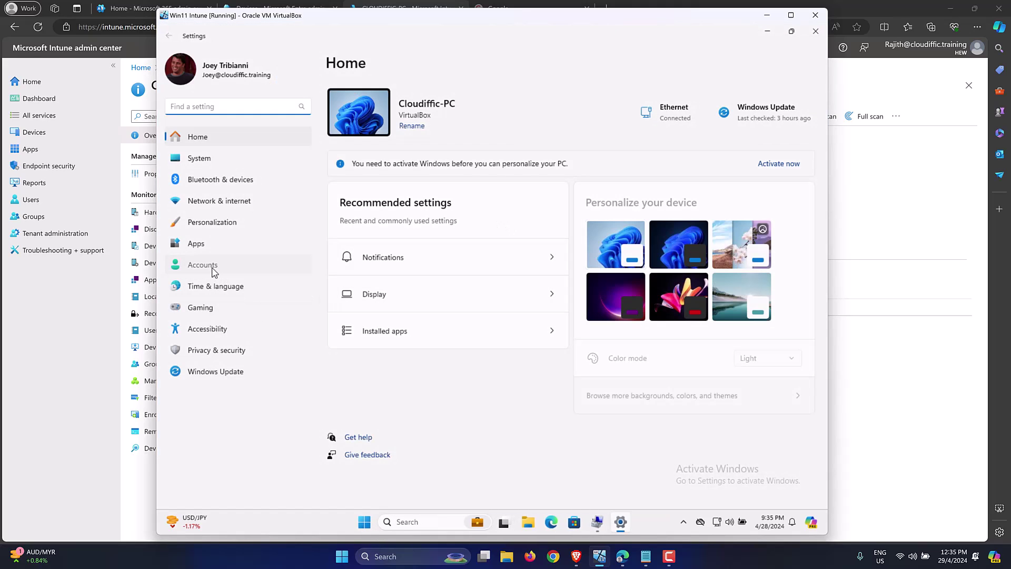
{"action": "left_click", "coordinate": [212, 267]}
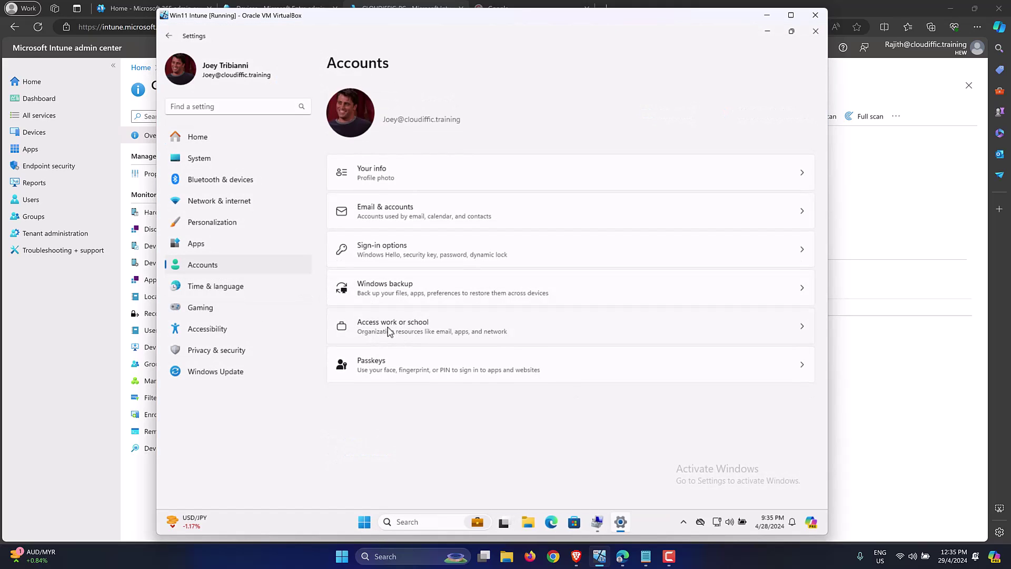
{"action": "left_click", "coordinate": [414, 332]}
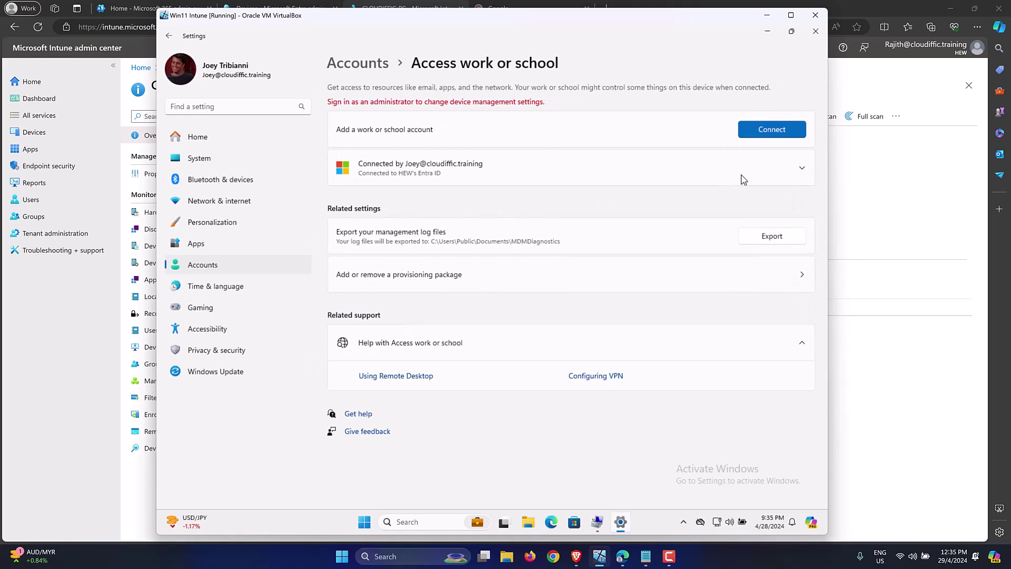
{"action": "left_click", "coordinate": [421, 168]}
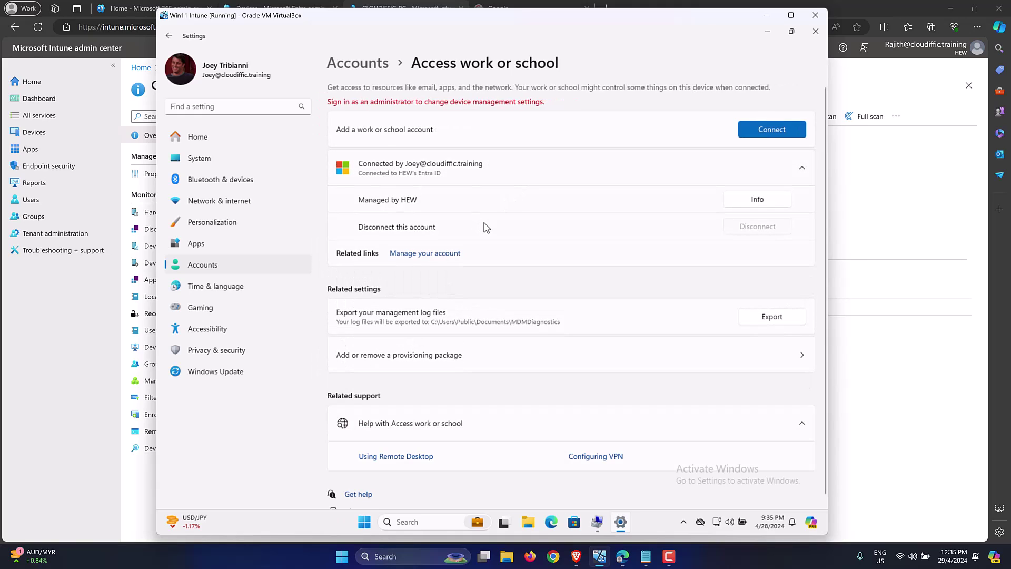
{"action": "left_click", "coordinate": [757, 200]}
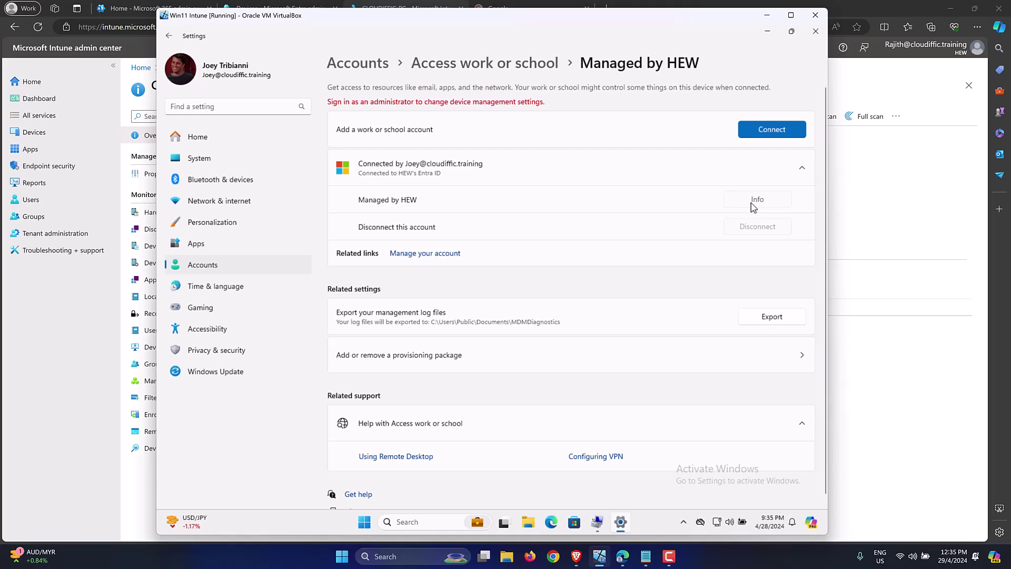
{"action": "scroll", "coordinate": [548, 292], "scroll_direction": "down", "scroll_amount": 1}
{"action": "scroll", "coordinate": [547, 291], "scroll_direction": "down", "scroll_amount": 2}
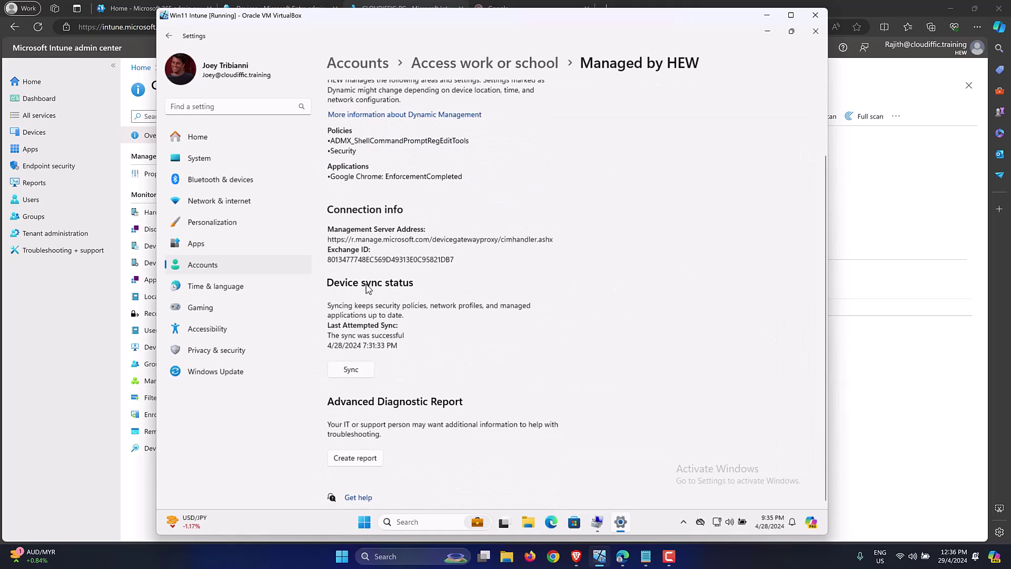
{"action": "left_click", "coordinate": [350, 371]}
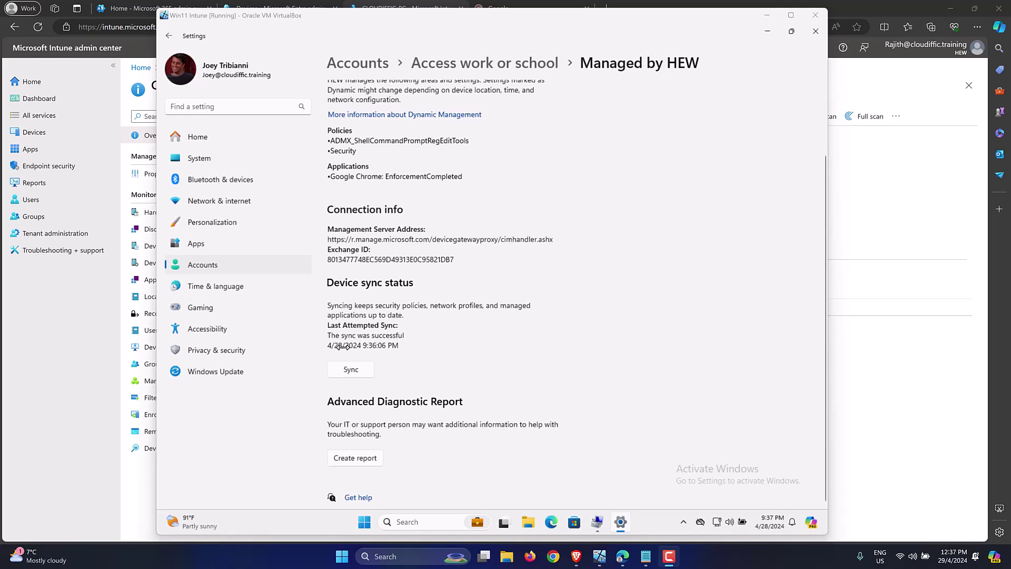
Close Settings, refresh the Users list, and confirm Administrator is no longer disabled
{"action": "left_click", "coordinate": [816, 31]}
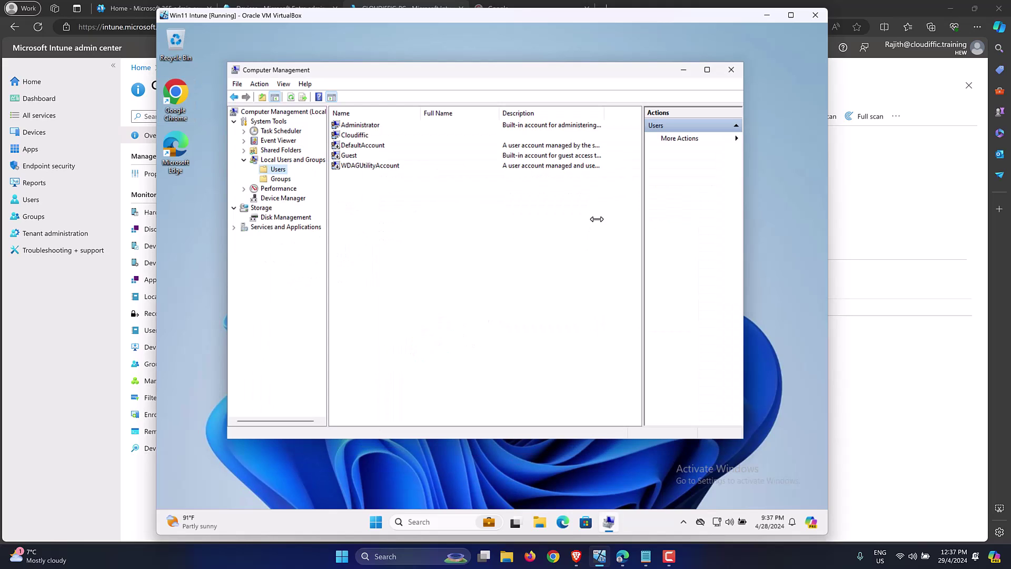
{"action": "right_click", "coordinate": [281, 170]}
{"action": "left_click", "coordinate": [309, 209]}
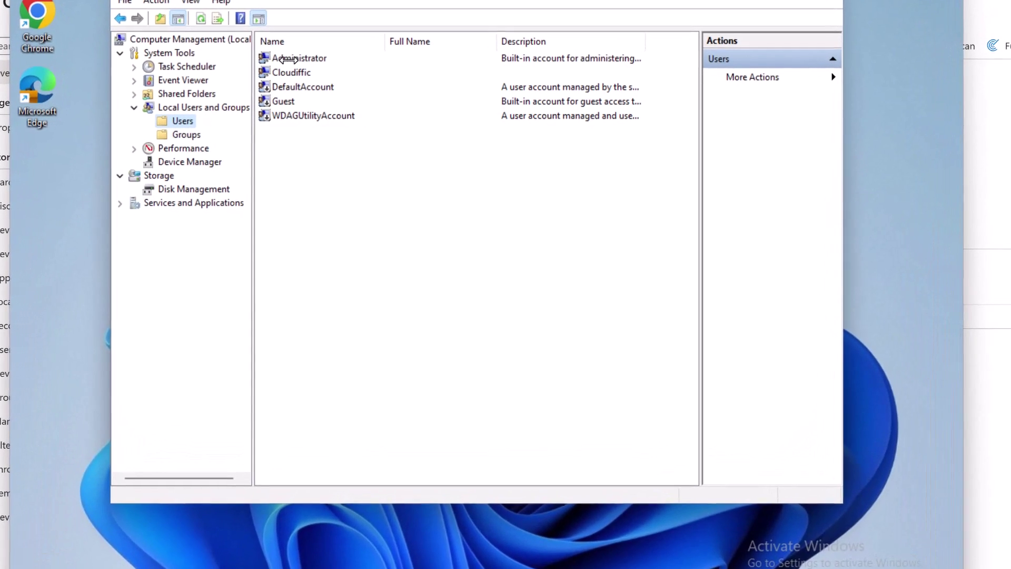
{"action": "left_click", "coordinate": [288, 60]}
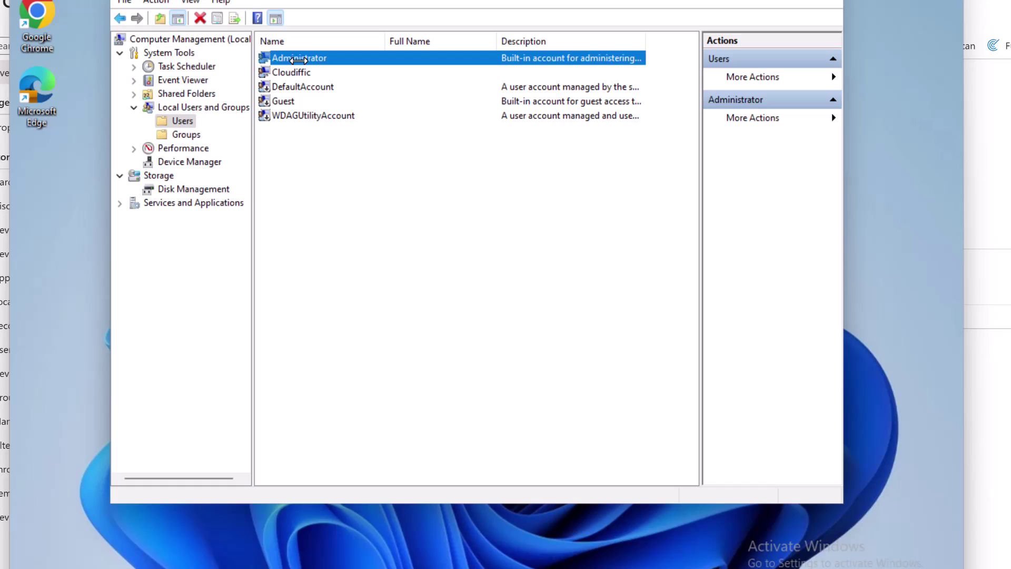
{"action": "double_click", "coordinate": [293, 58]}
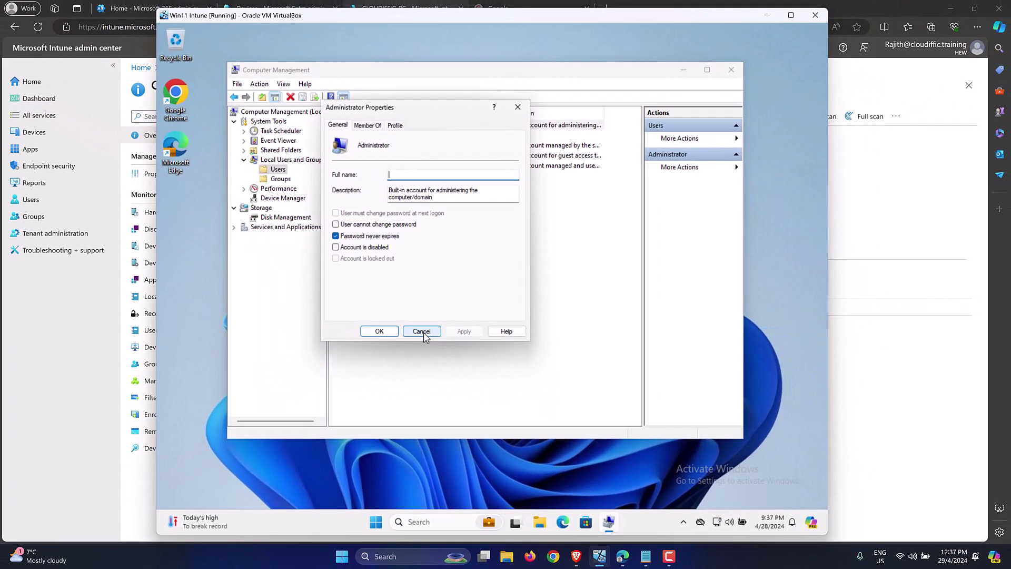
{"action": "left_click", "coordinate": [386, 351]}
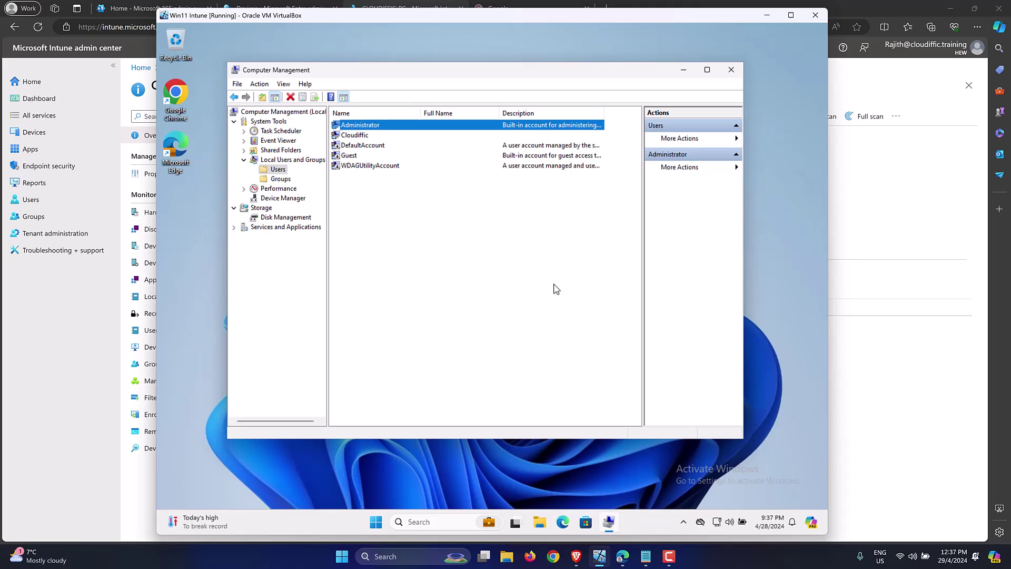